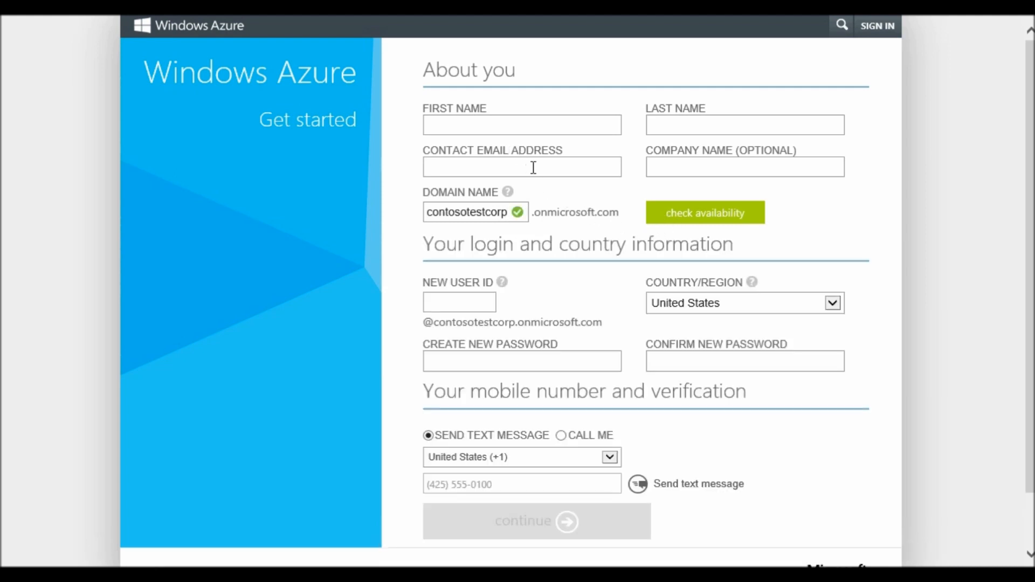
# Begin entering 'admin' as the New User ID, scroll the sign-up form, then return to the home page
pyautogui.click(462, 301)
pyautogui.write('admin')
pyautogui.scroll(-1, 1030, 291)
pyautogui.scroll(1, 1022, 319)
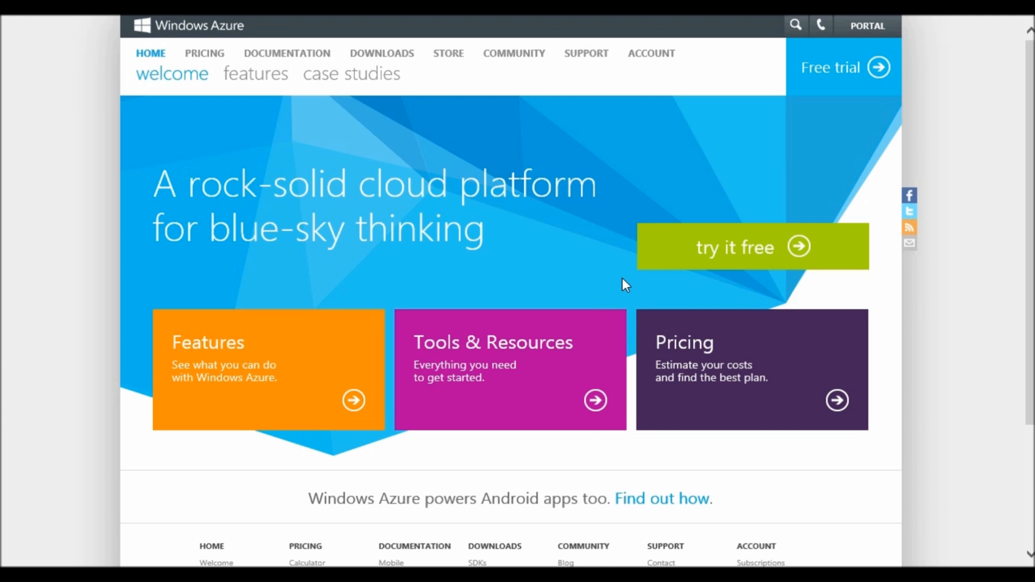
# Sign in to the management portal with an Office 365 organizational account
pyautogui.click(872, 26)
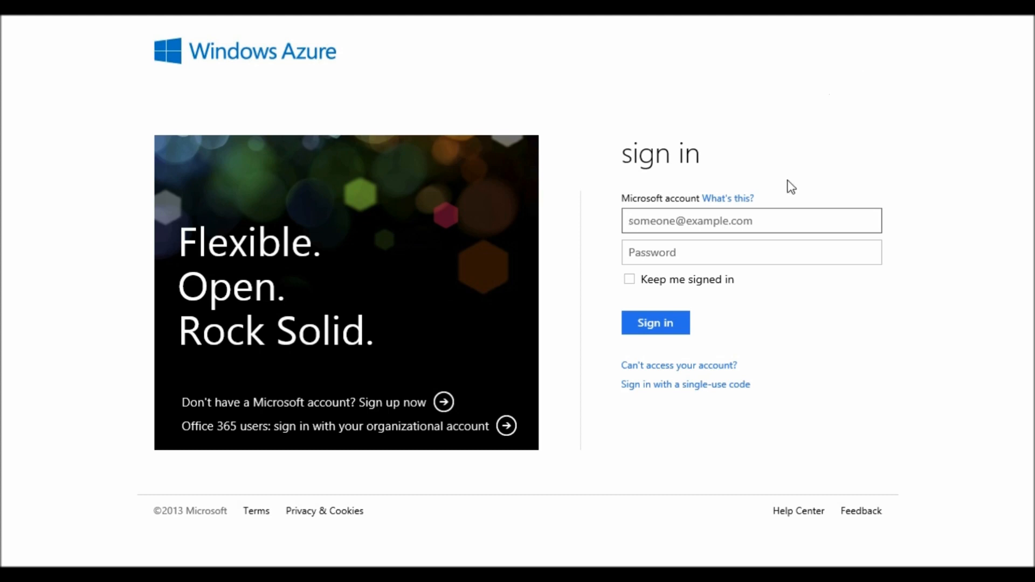
pyautogui.click(380, 474)
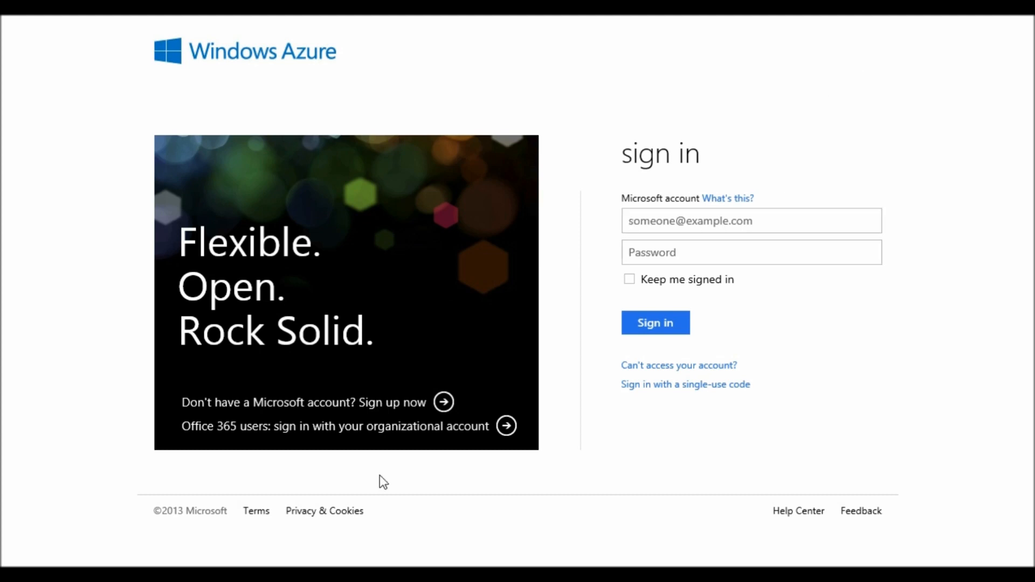
pyautogui.click(358, 441)
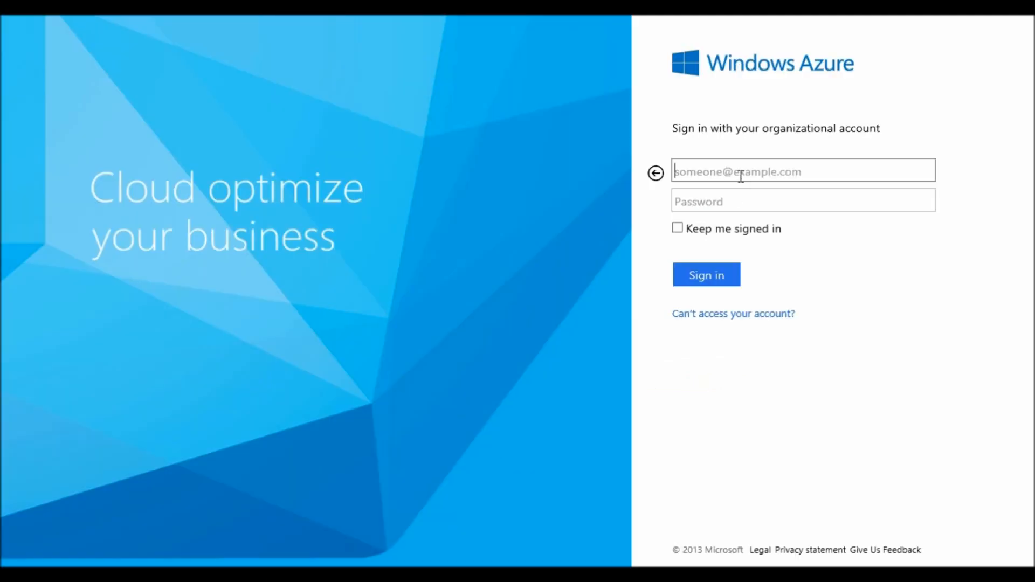
pyautogui.click(773, 207)
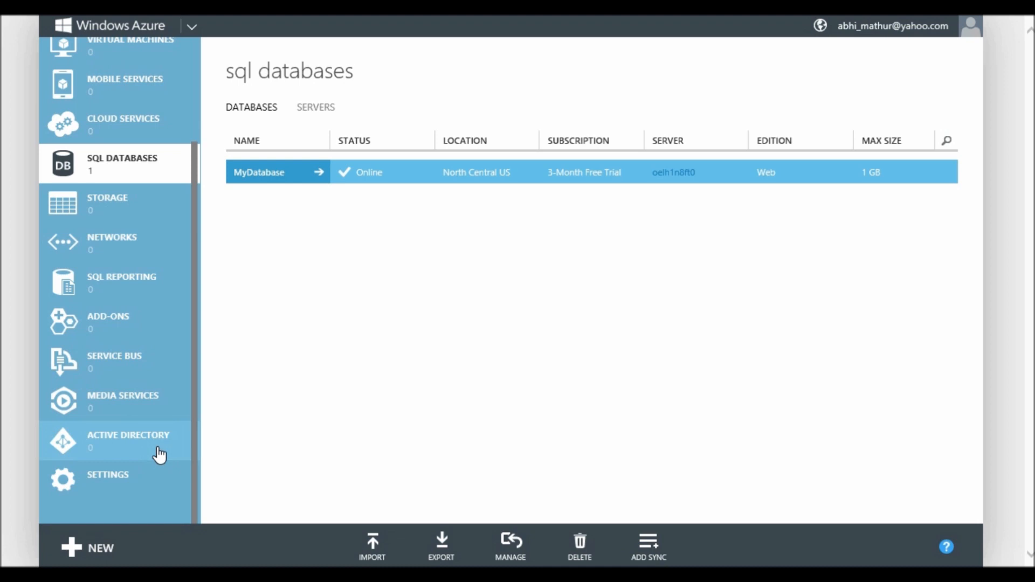
# Create the Contoso Corp directory with domain contosotestcorp in the United States
pyautogui.click(159, 456)
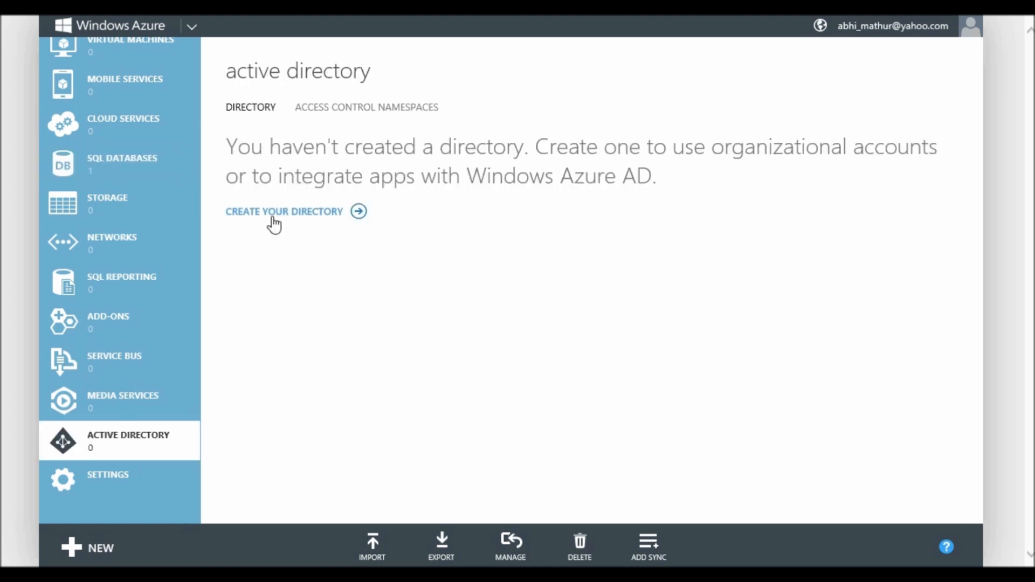
pyautogui.click(273, 216)
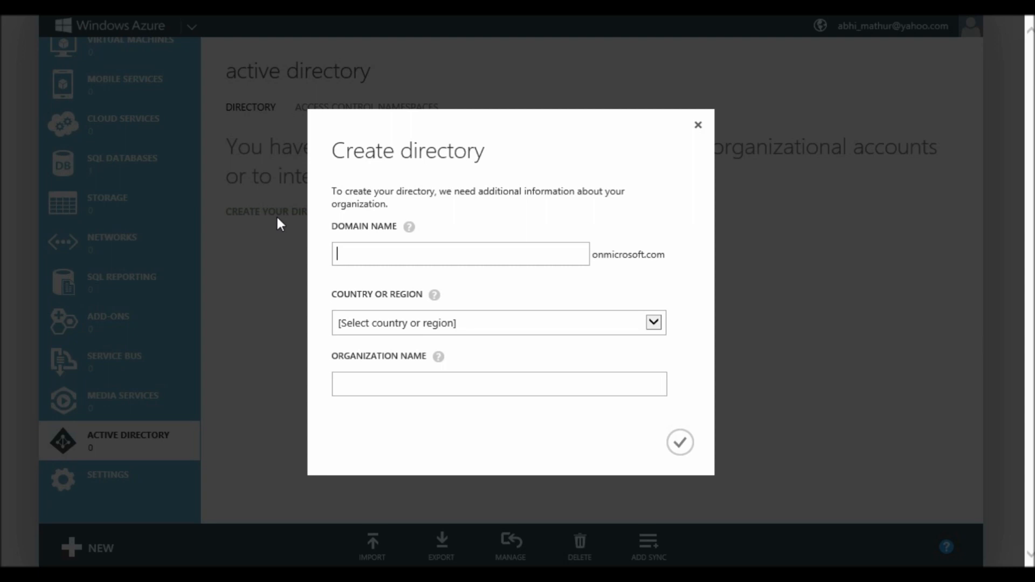
pyautogui.write('contosotestcorp')
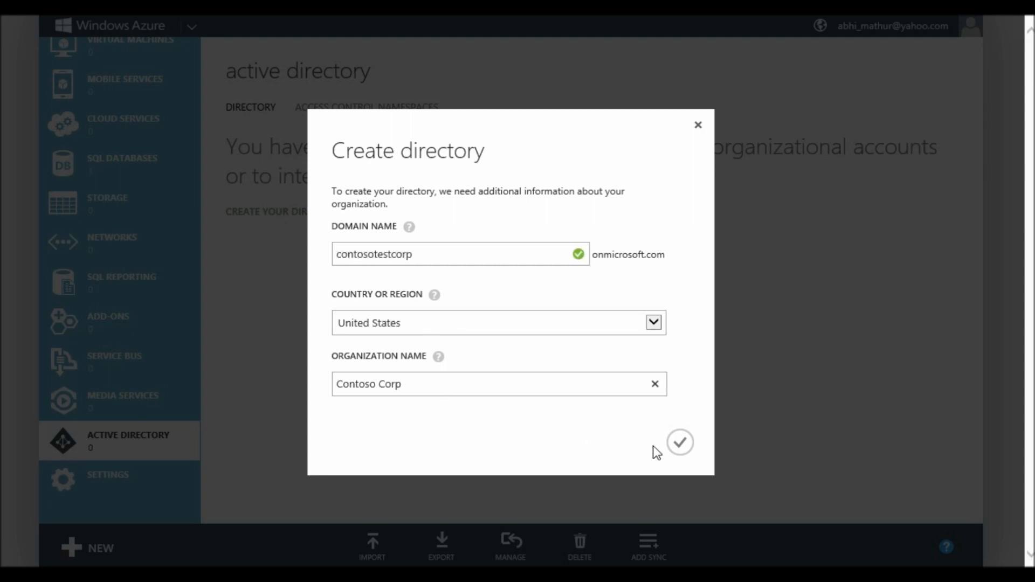
pyautogui.click(682, 443)
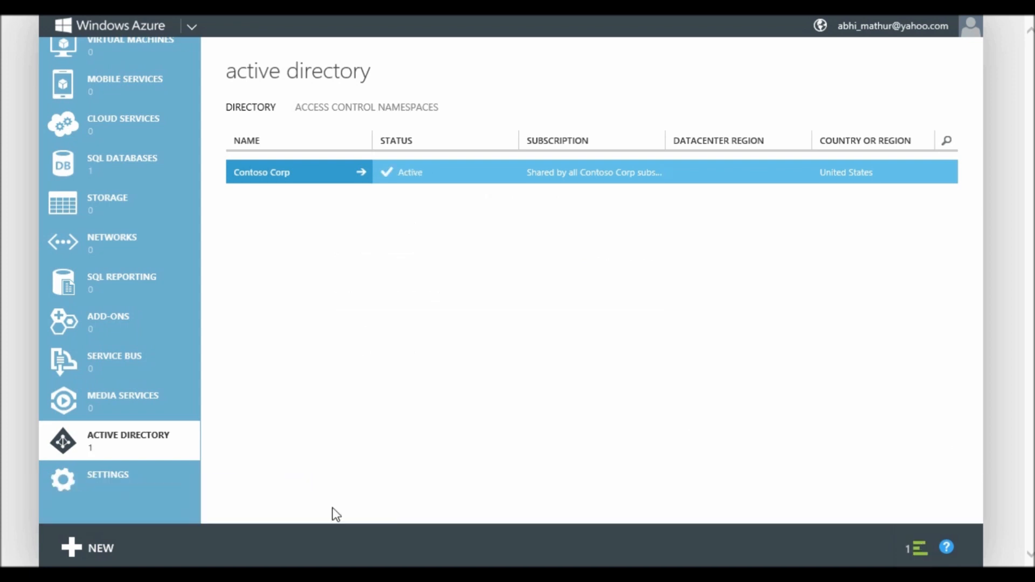
# In Contoso Corp, start a new organizational user and enter the user's sign-in name
pyautogui.click(274, 174)
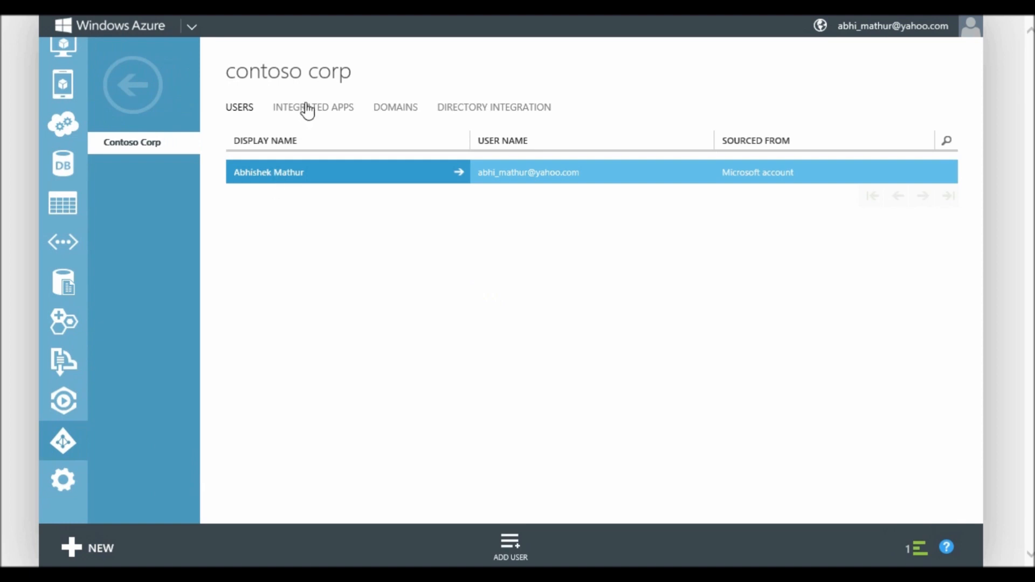
pyautogui.click(505, 558)
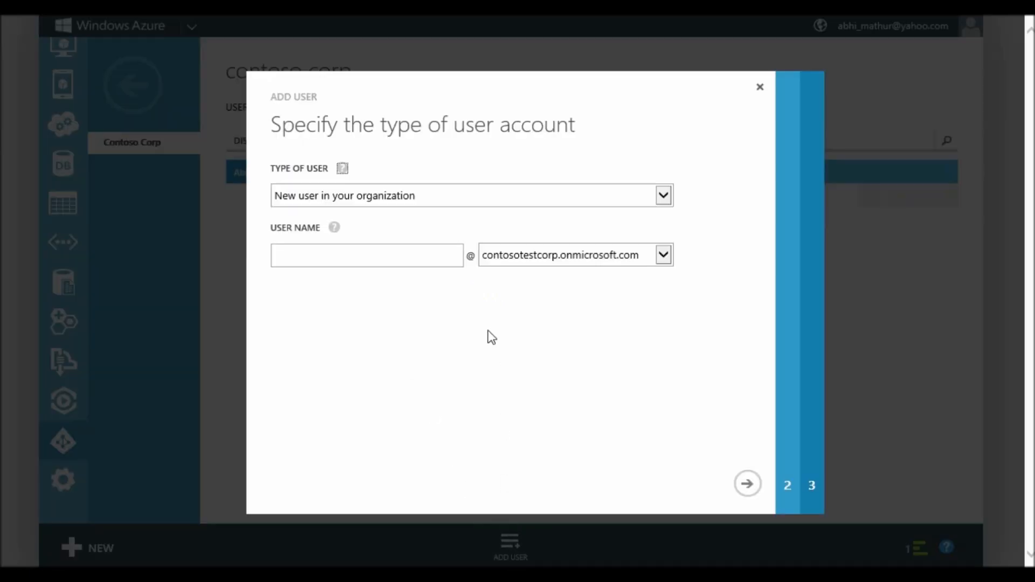
pyautogui.click(462, 202)
pyautogui.click(416, 252)
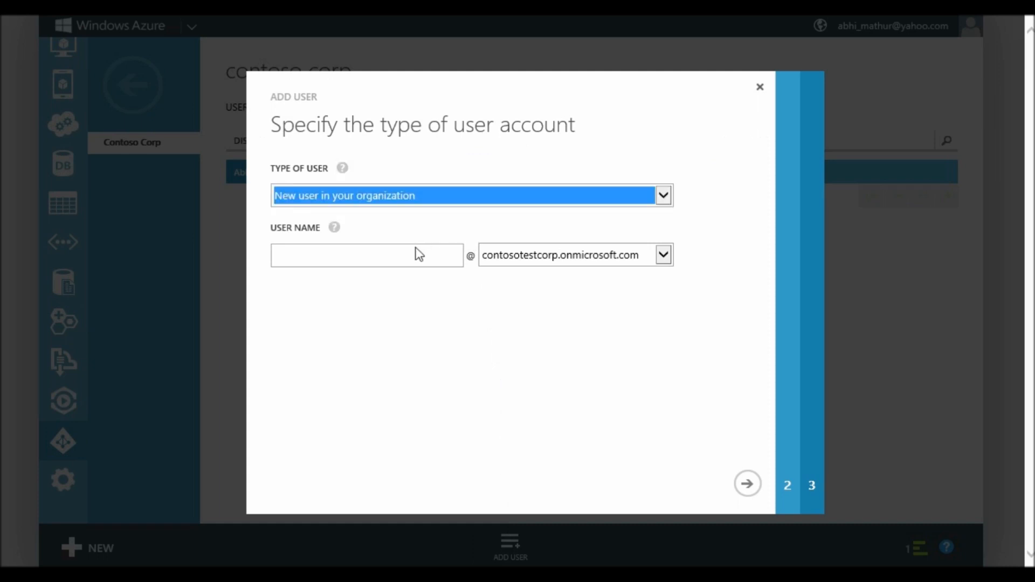
pyautogui.click(412, 250)
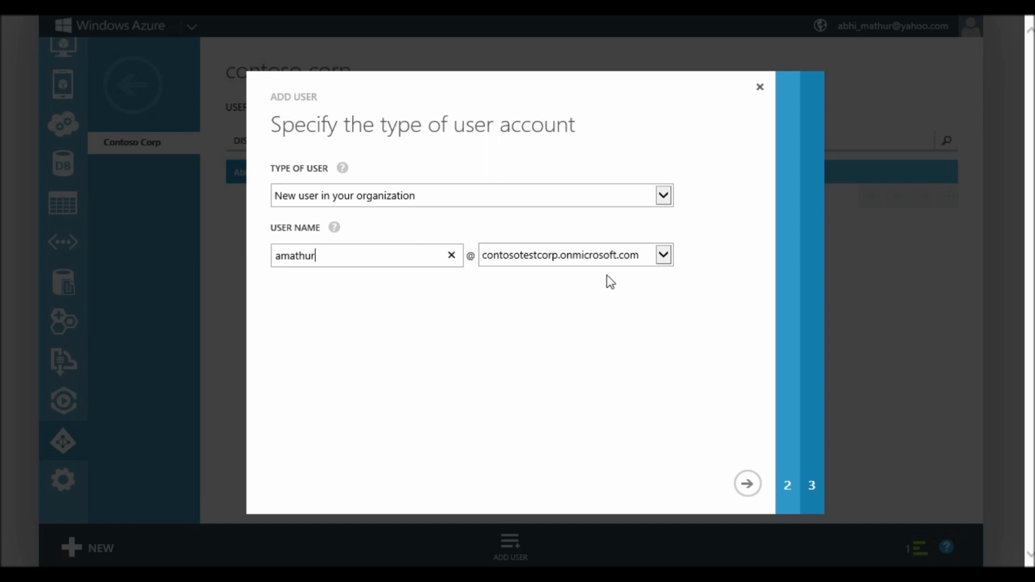
pyautogui.click(747, 483)
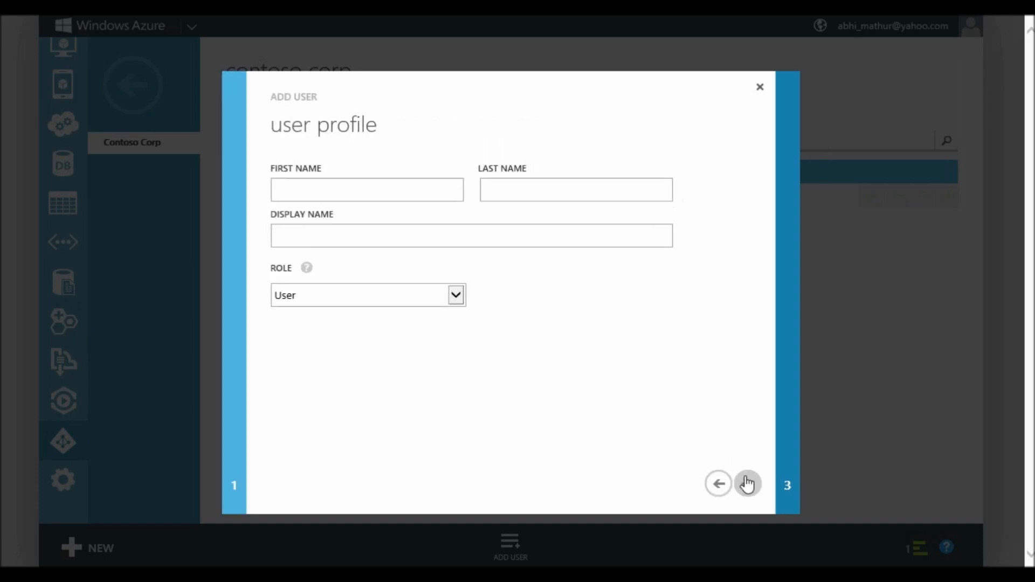
# Fill in the user's first, last and display names, role Global Administrator, multi-factor authentication on
pyautogui.press('Tab')
pyautogui.press('Tab')
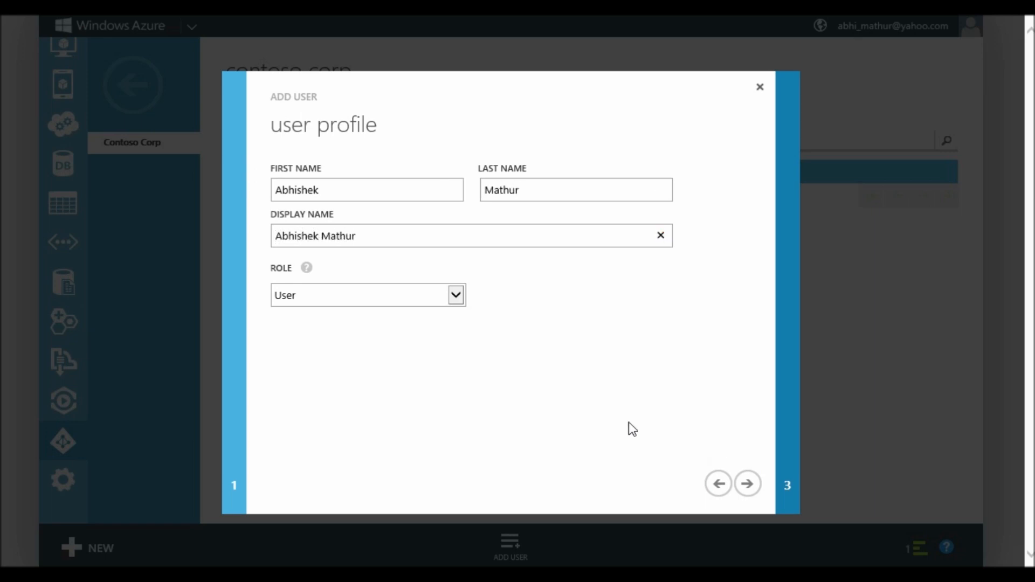
pyautogui.click(456, 302)
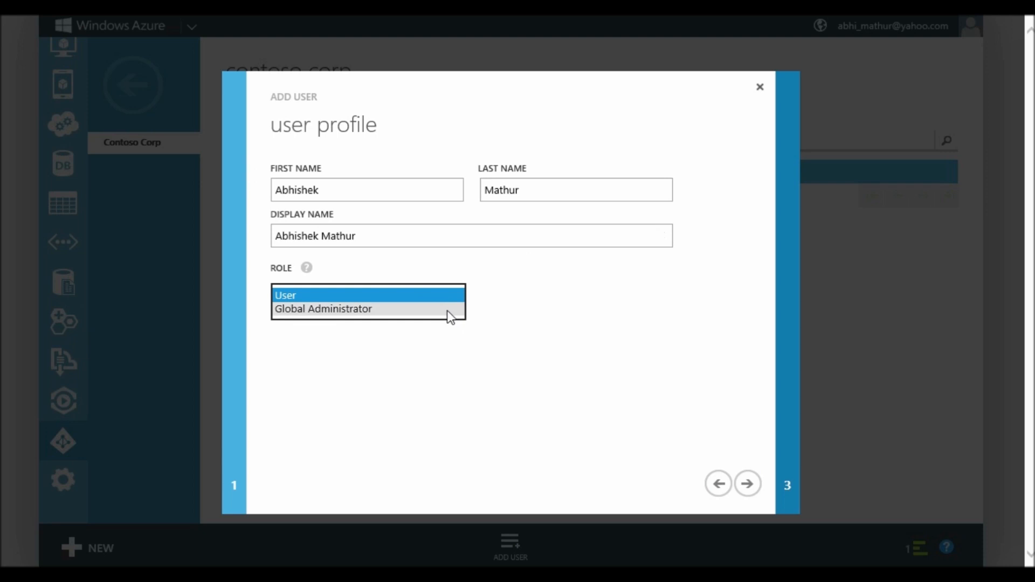
pyautogui.click(448, 311)
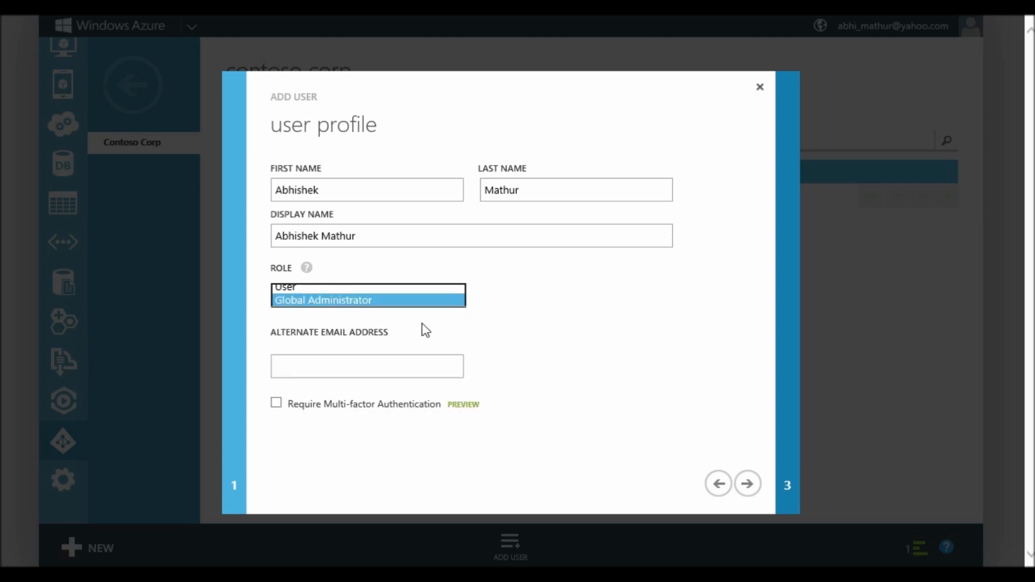
pyautogui.click(277, 404)
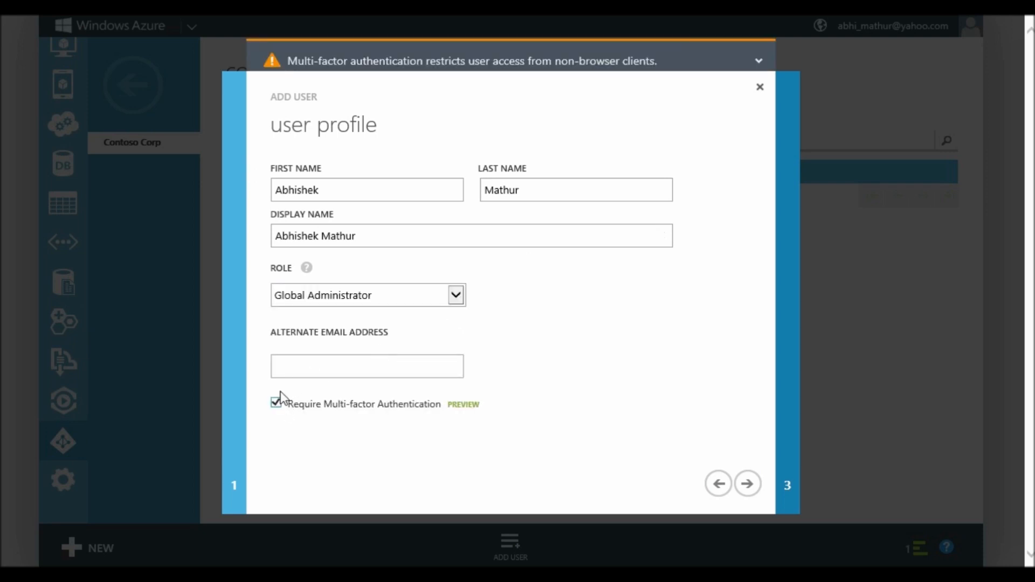
pyautogui.click(289, 370)
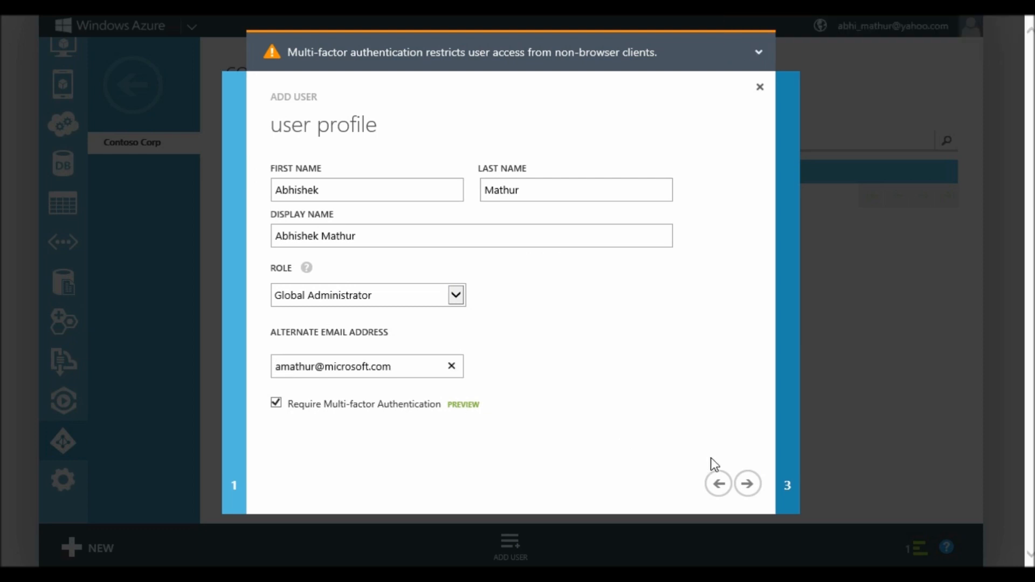
# Create the account, generate its temporary password, and finish adding the user
pyautogui.click(755, 487)
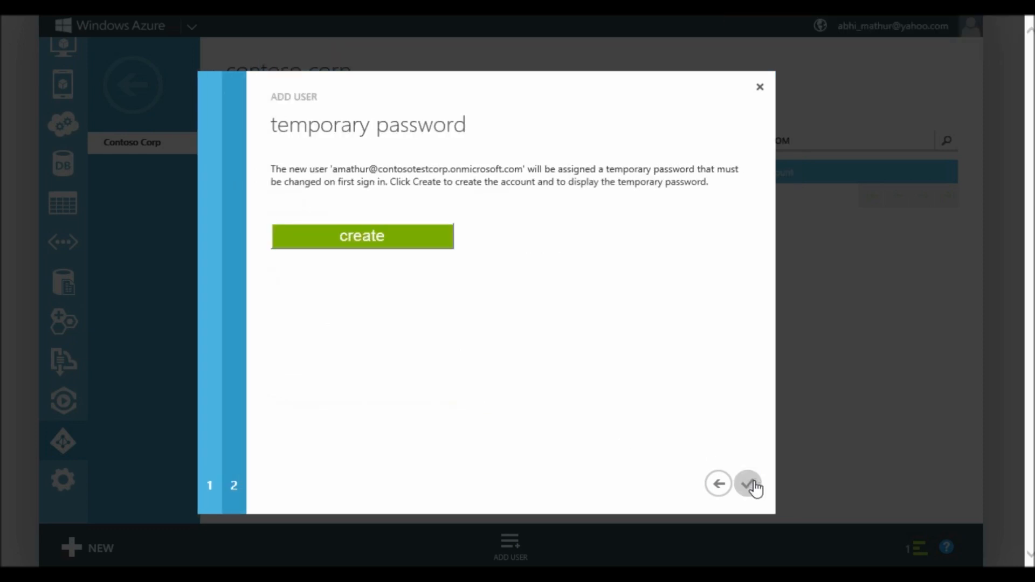
pyautogui.click(413, 238)
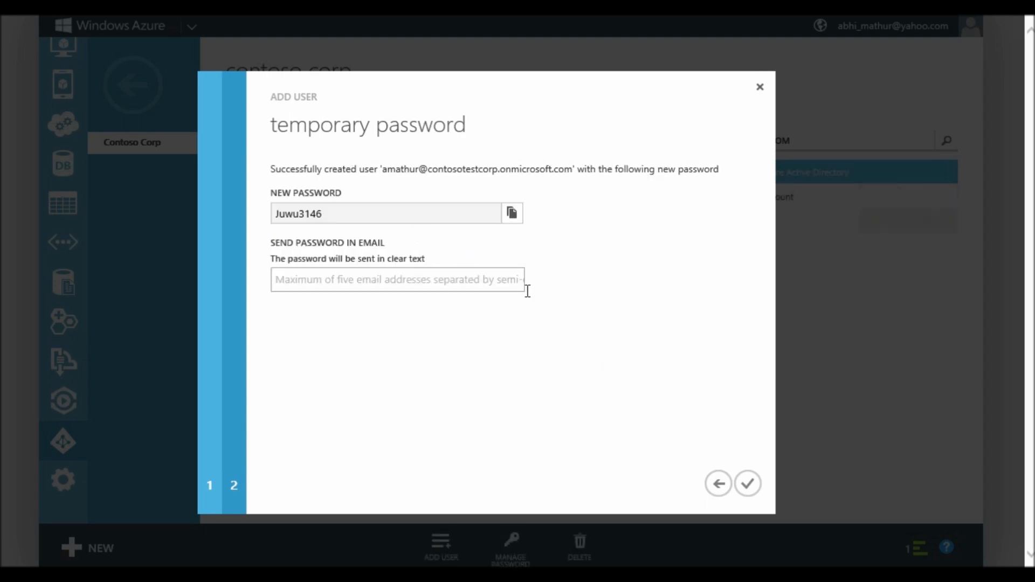
pyautogui.click(748, 486)
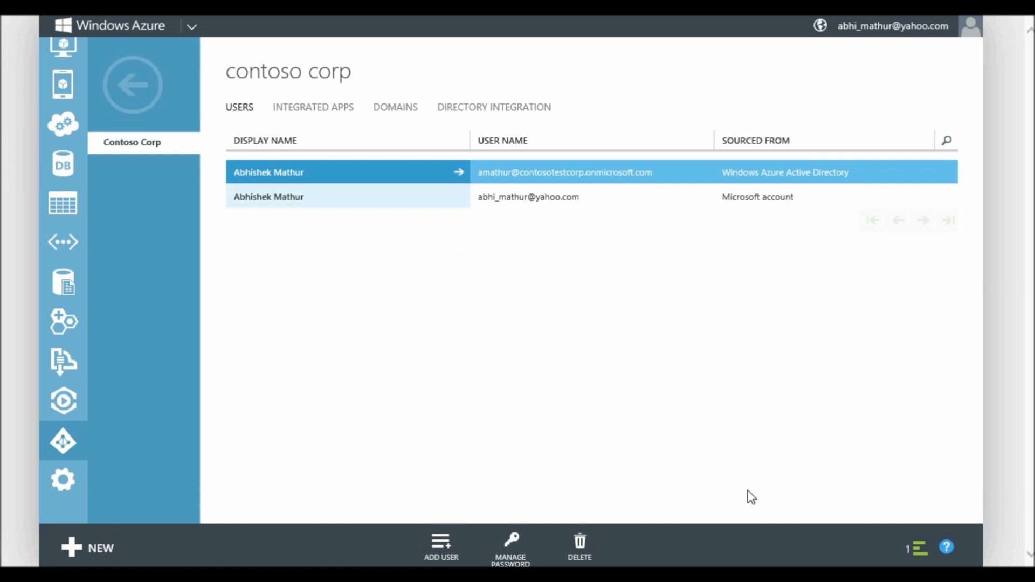
# In Settings > Administrators, add the pasted directory user's e-mail as co-administrator for 3-Month Free Trial
pyautogui.click(58, 485)
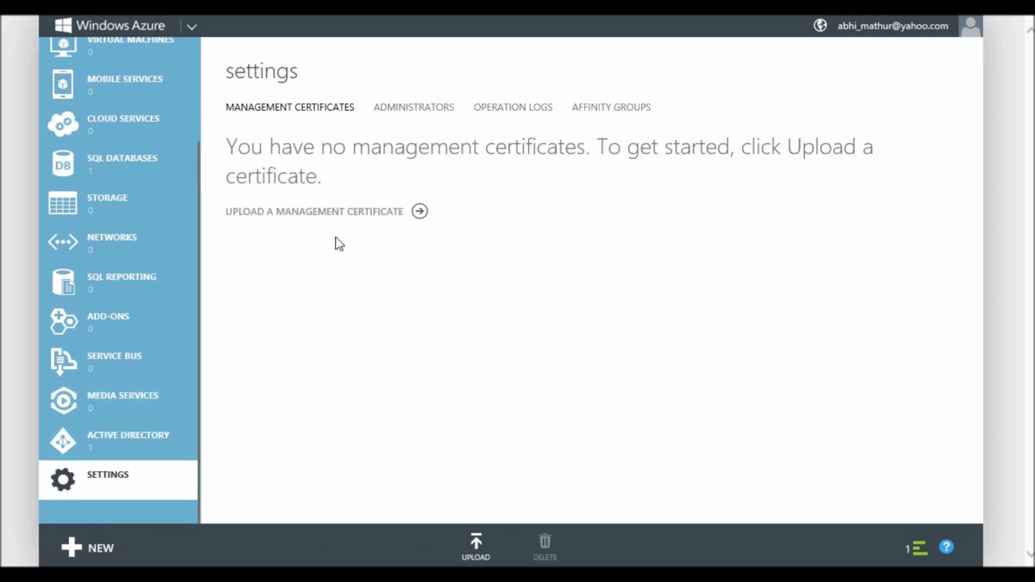
pyautogui.click(439, 111)
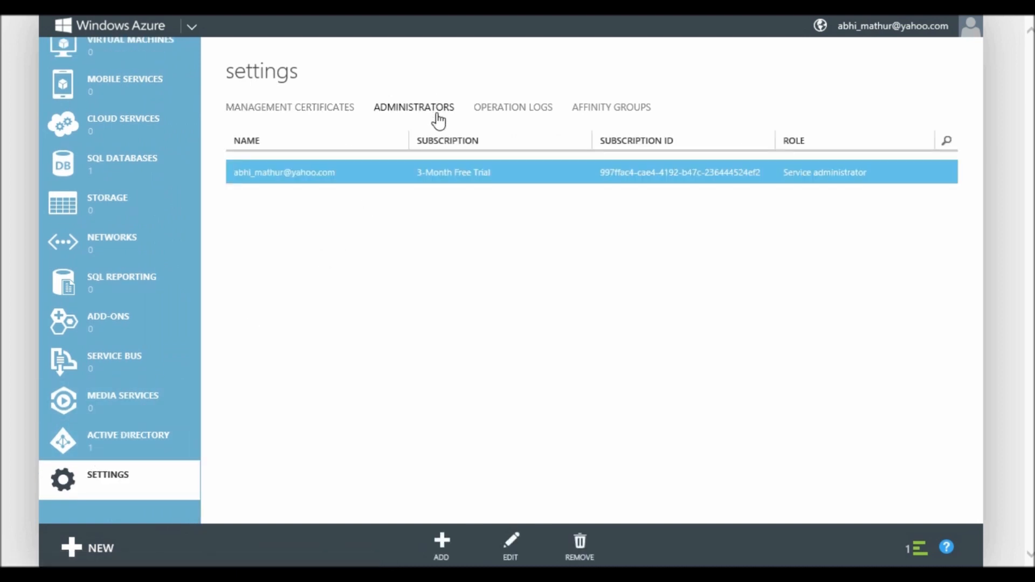
pyautogui.click(442, 542)
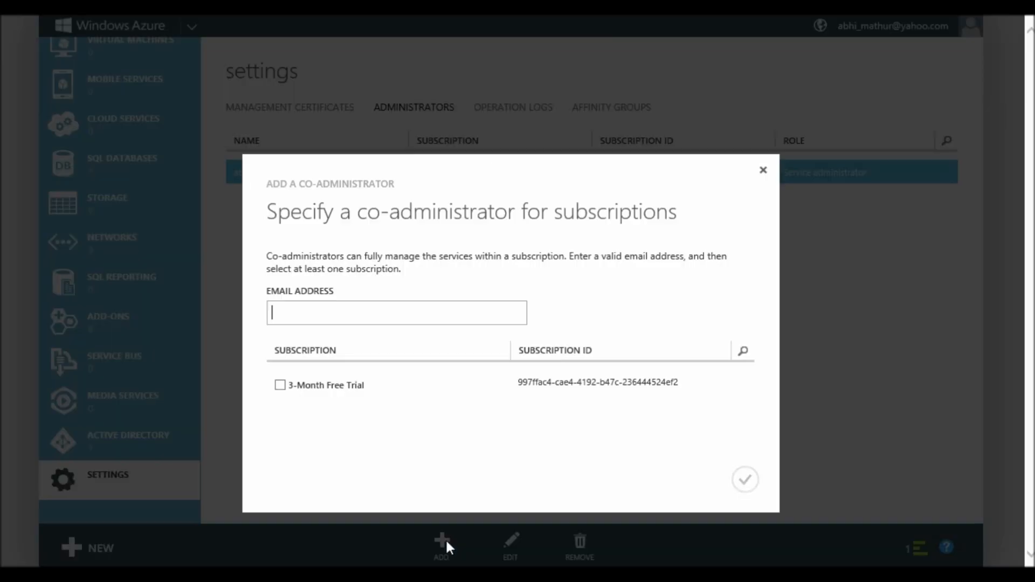
pyautogui.hotkey('ctrl', 'v')
pyautogui.press('Tab')
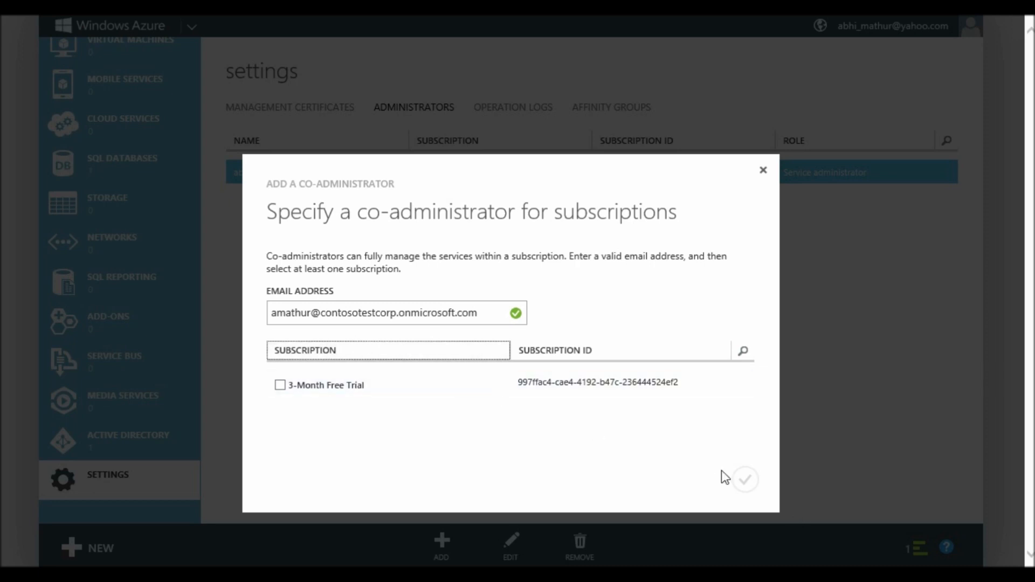
pyautogui.click(458, 318)
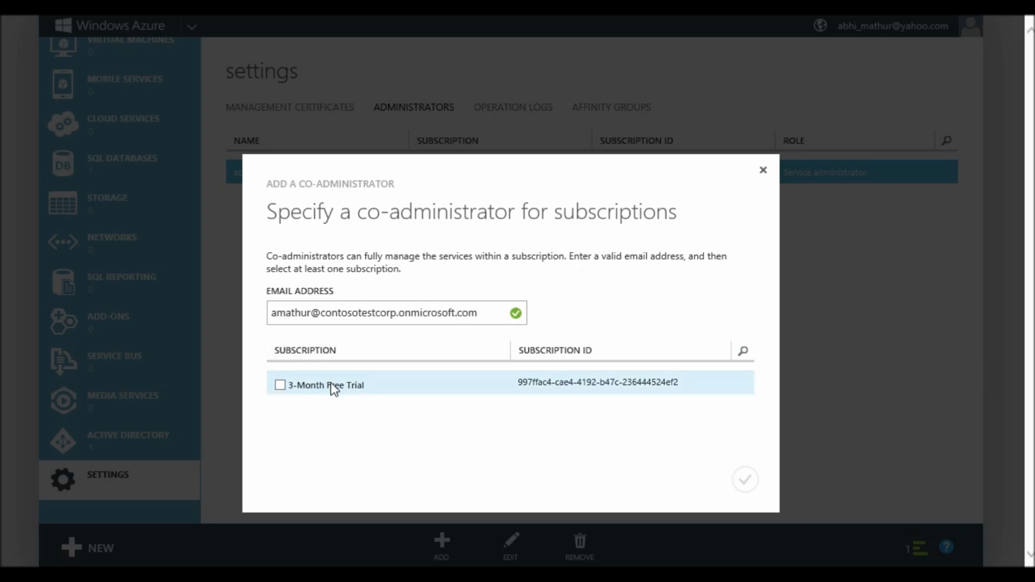
pyautogui.click(281, 386)
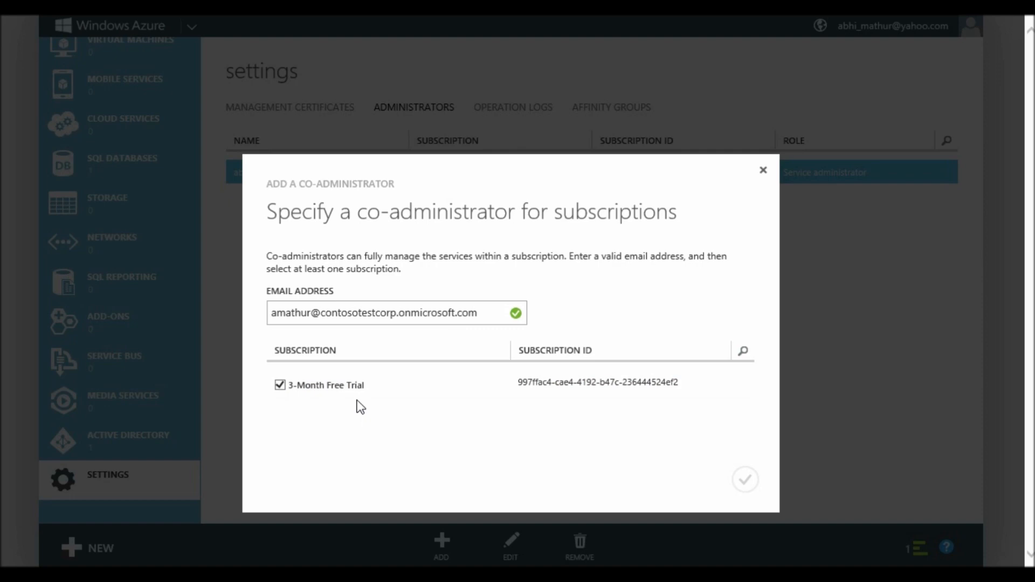
pyautogui.click(747, 481)
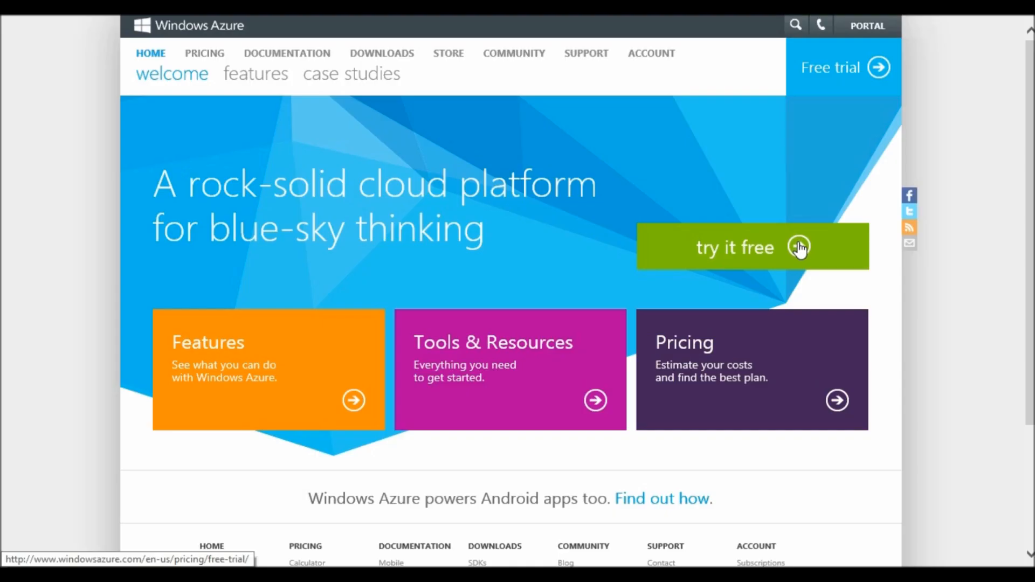
# Start the 3-month free trial sign-up from the Pricing free-trial page
pyautogui.click(797, 246)
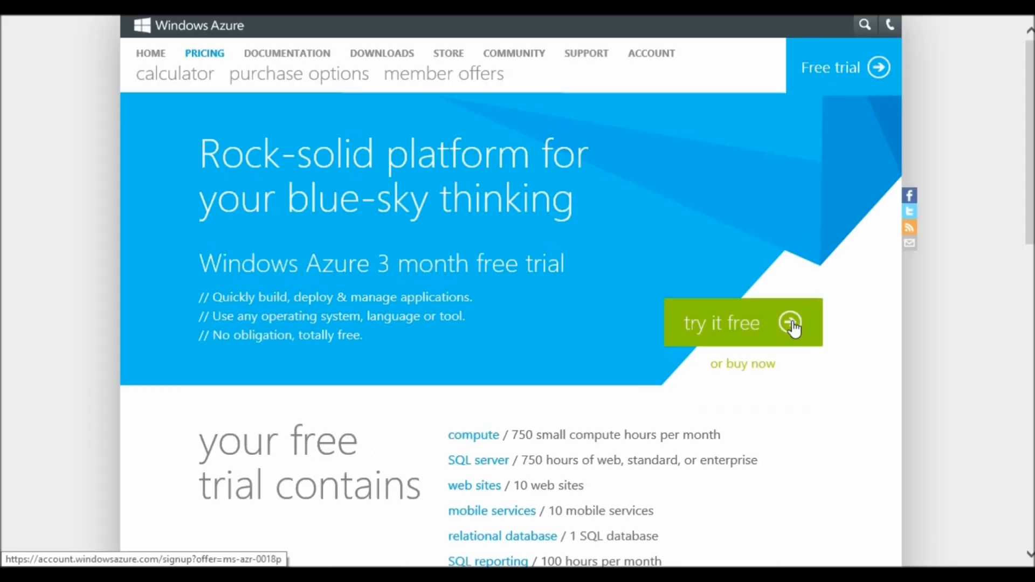
pyautogui.click(792, 326)
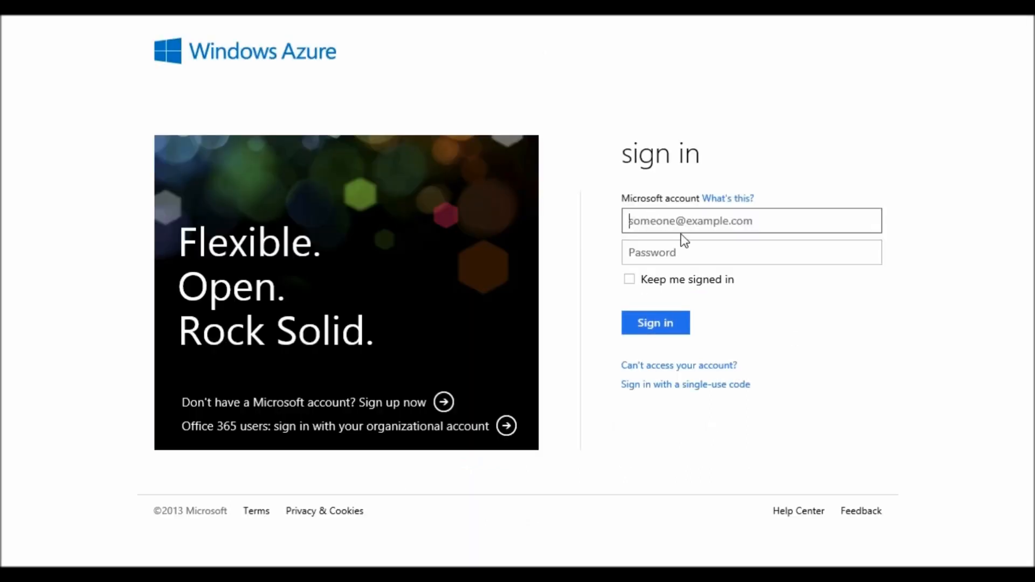
# Sign in using another organizational account, entering that account's e-mail address and password
pyautogui.click(434, 431)
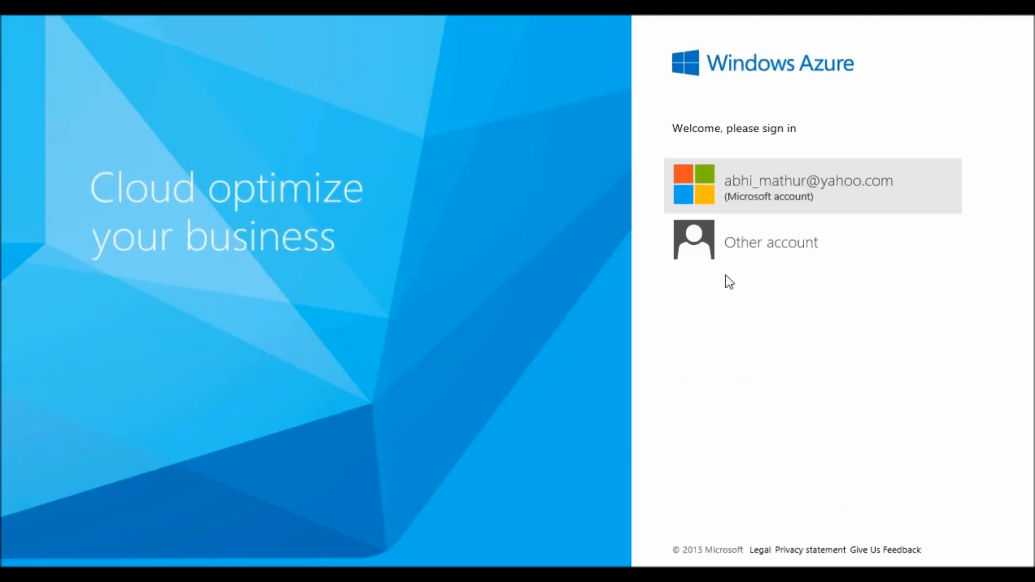
pyautogui.click(750, 247)
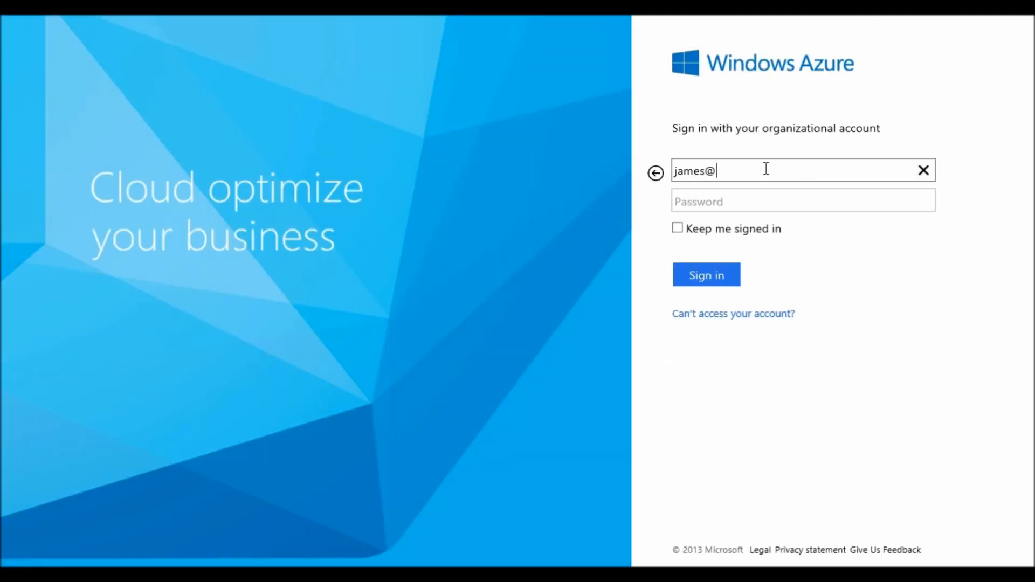
pyautogui.press('Tab')
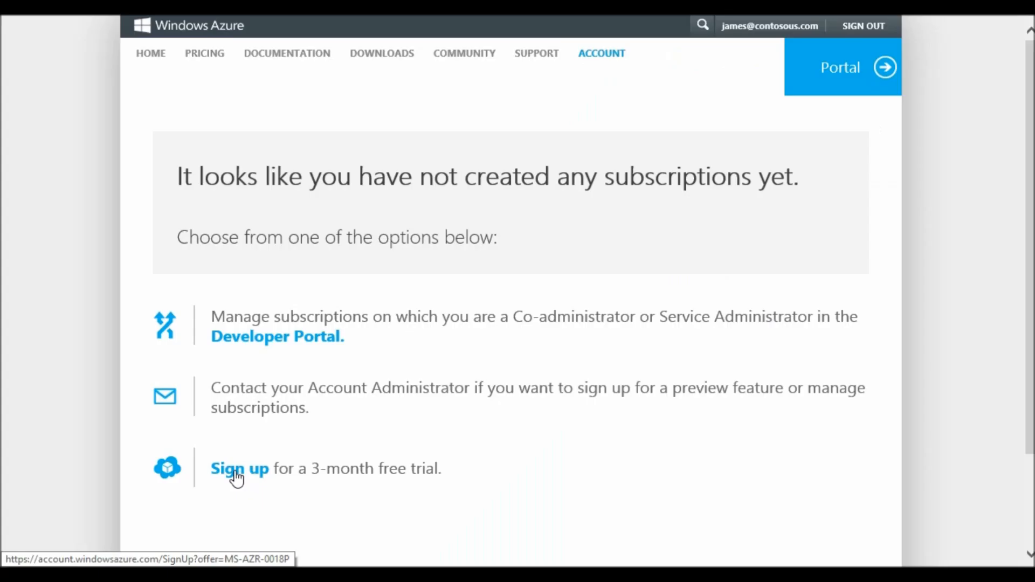
pyautogui.click(236, 476)
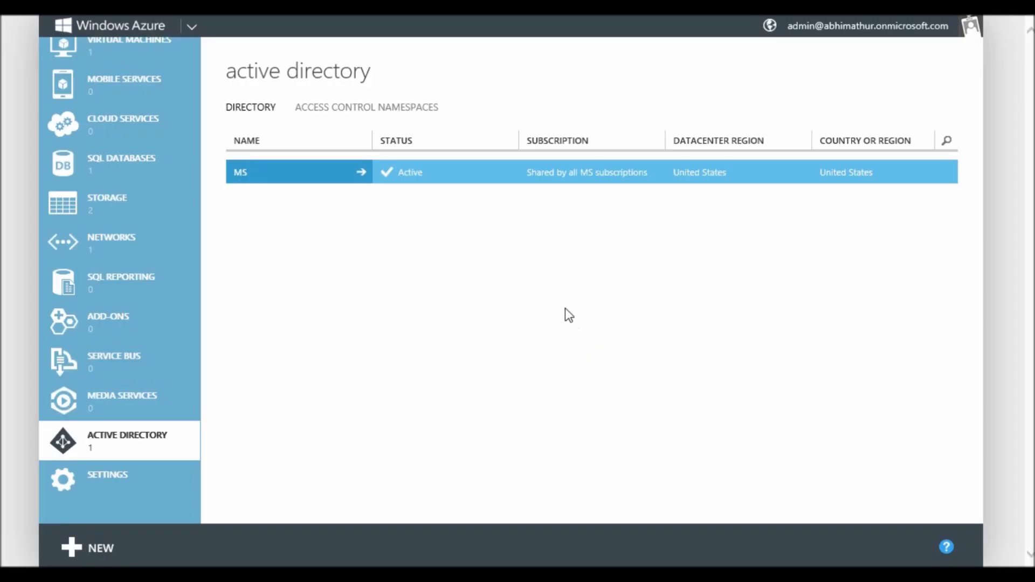
# Add a user with an existing Microsoft account, entered by e-mail, to the MS directory
pyautogui.click(309, 171)
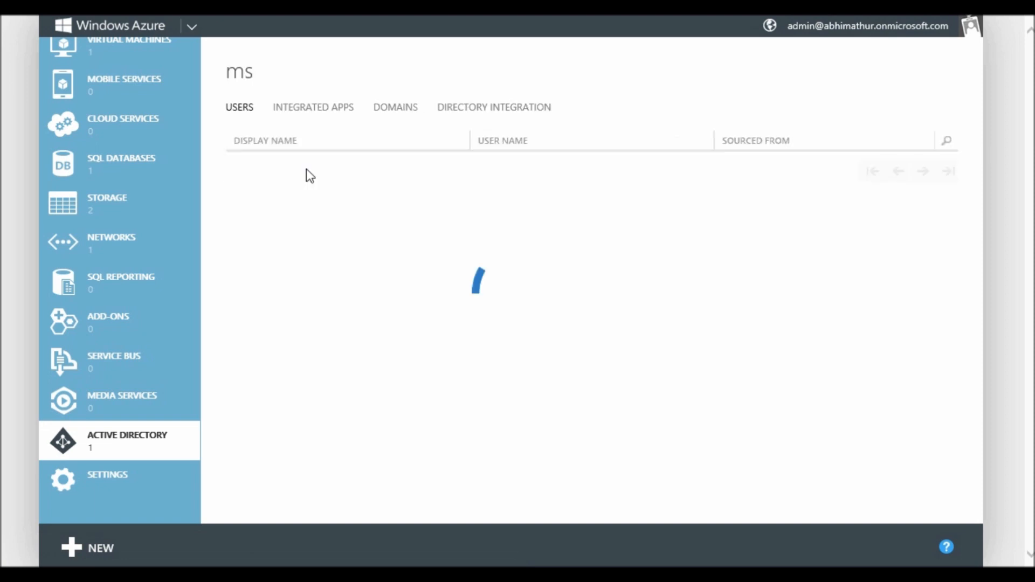
pyautogui.click(306, 171)
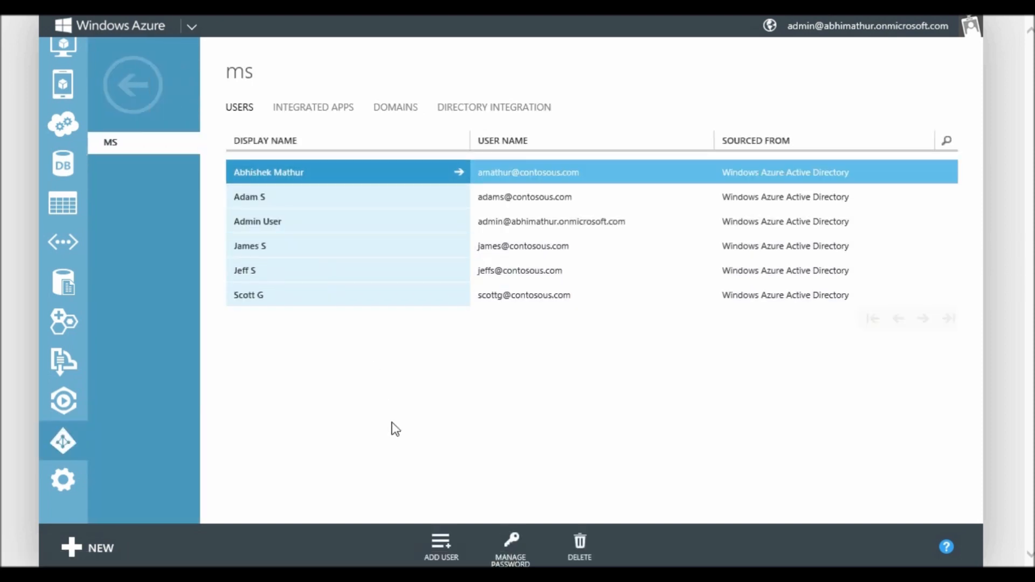
pyautogui.click(446, 539)
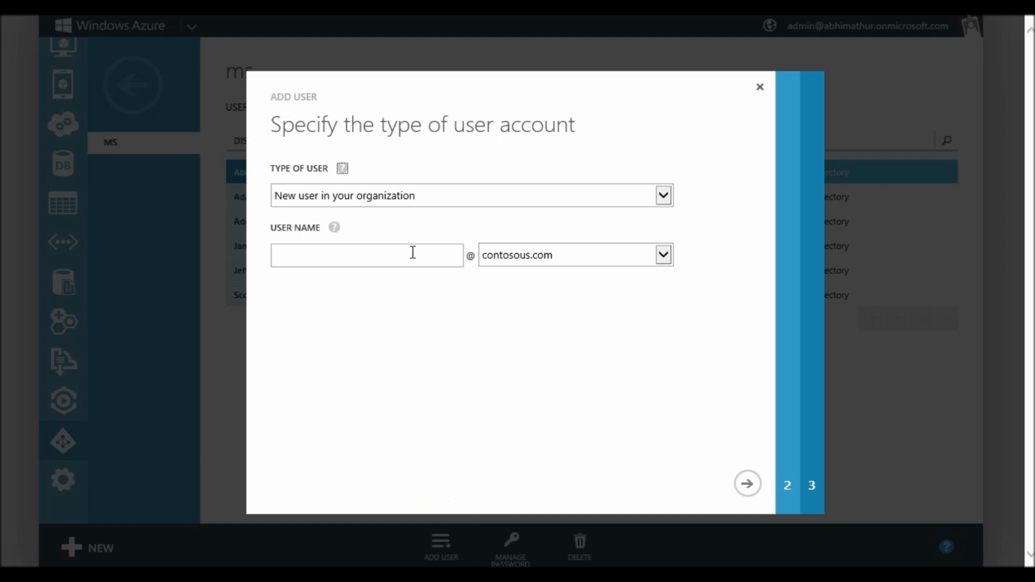
pyautogui.click(400, 195)
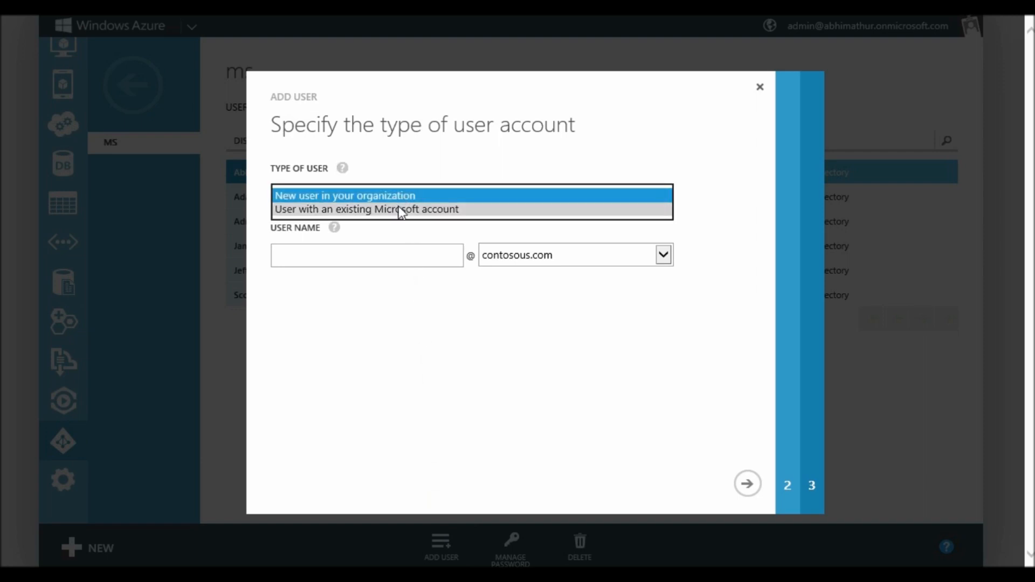
pyautogui.click(400, 210)
pyautogui.click(388, 255)
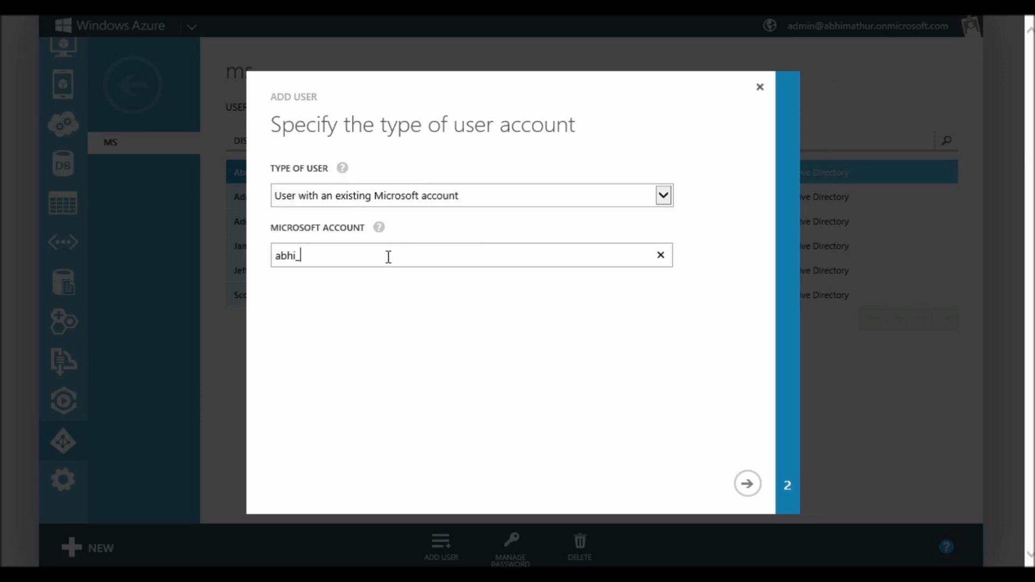
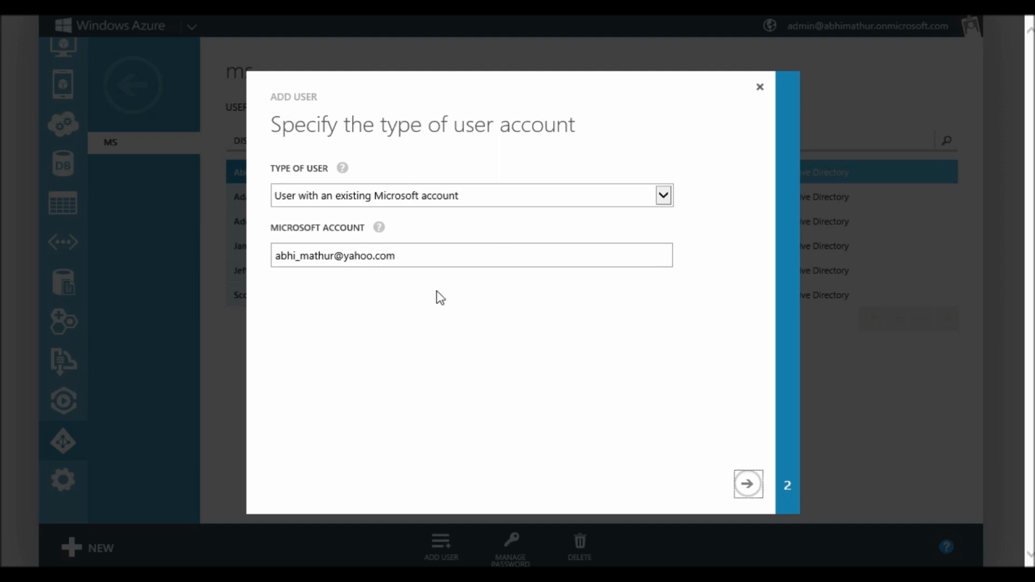
pyautogui.click(747, 488)
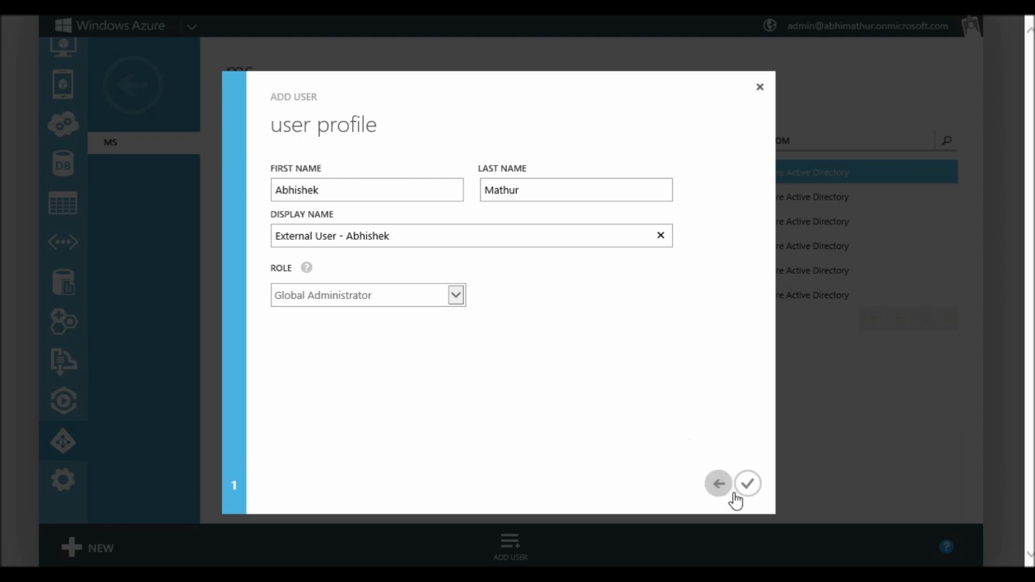
pyautogui.click(748, 485)
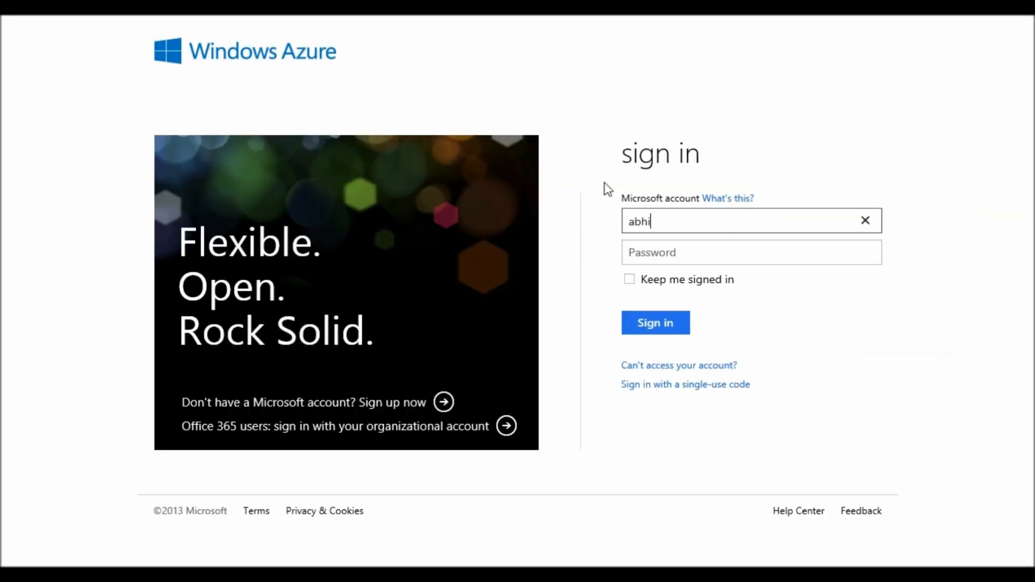
# Sign in as the newly added Microsoft account with its e-mail and password
pyautogui.press('Tab')
pyautogui.write('•••')
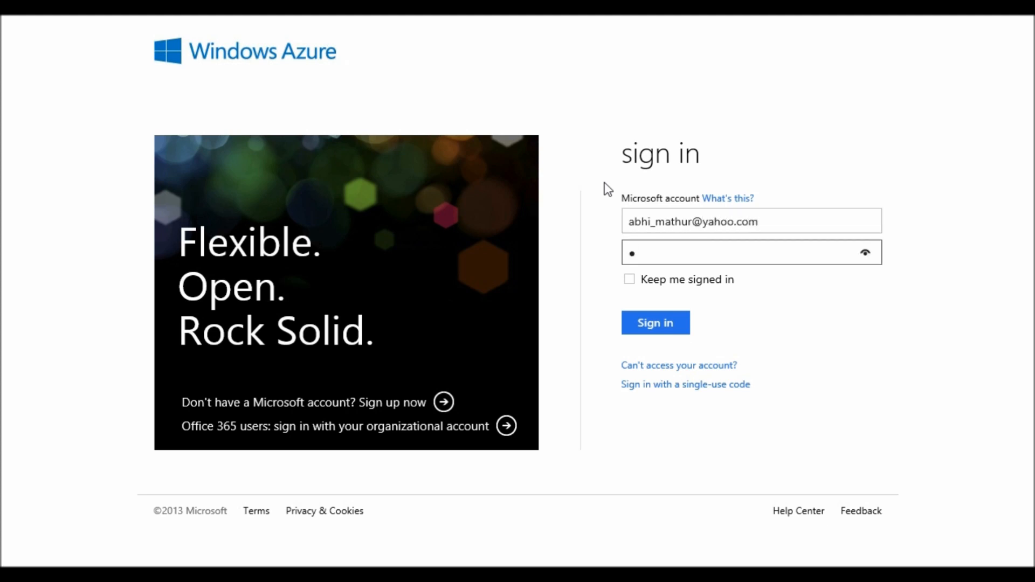
pyautogui.write('•••••••')
pyautogui.press('Return')
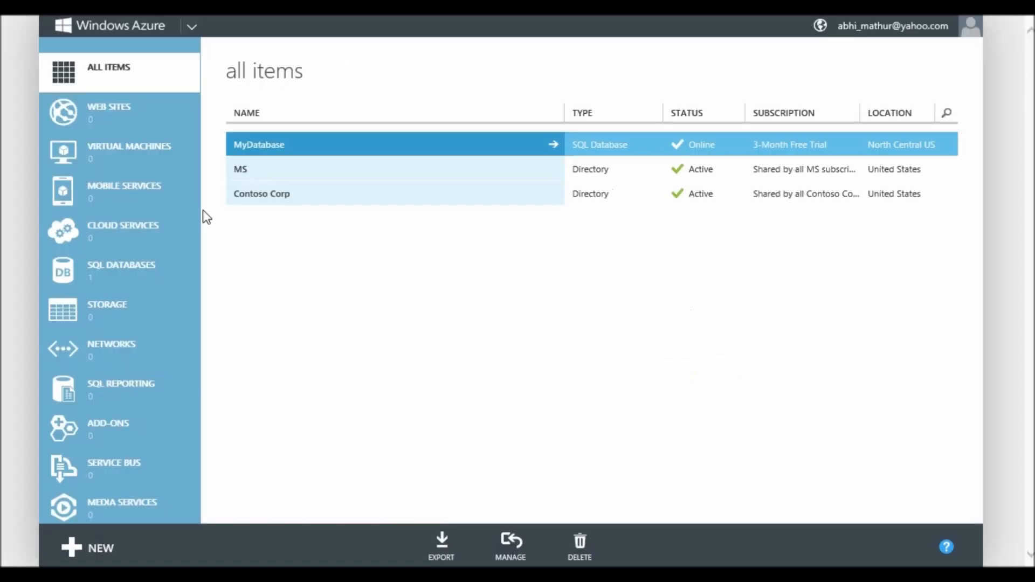
pyautogui.scroll(-2, 193, 229)
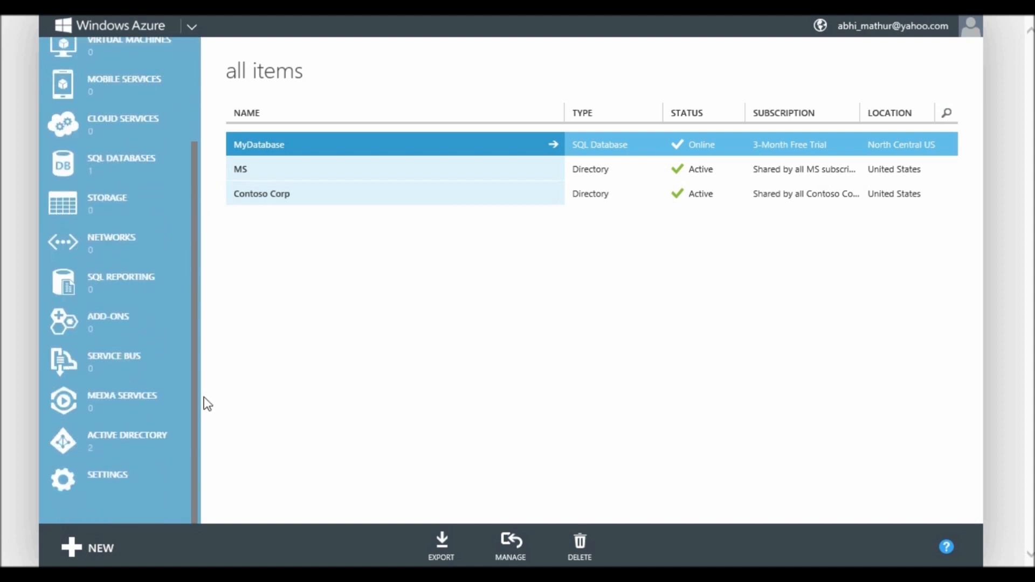
# Review the MS directory's users, highlighting the external Microsoft account, then return to the directories
pyautogui.click(141, 450)
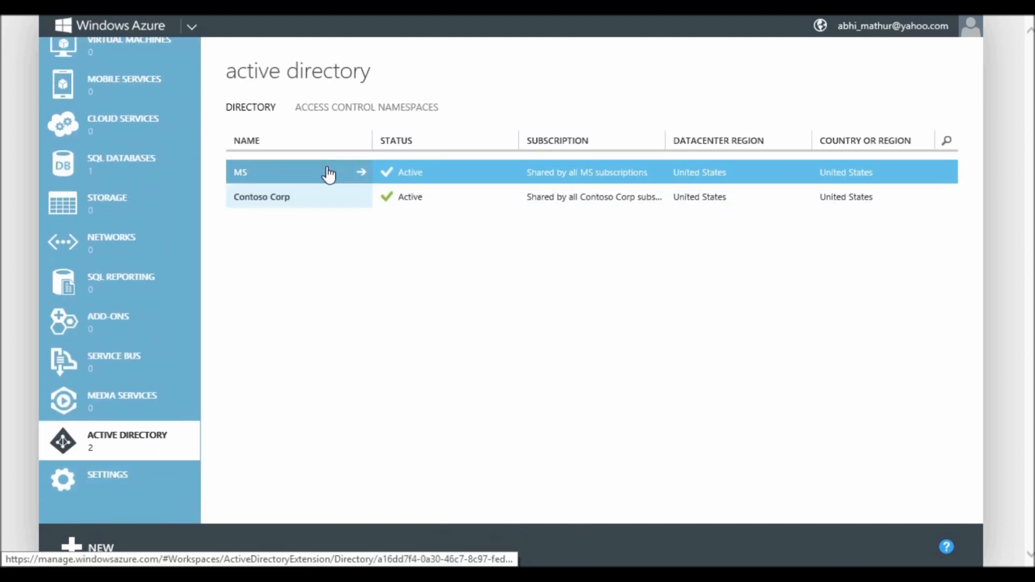
pyautogui.click(329, 175)
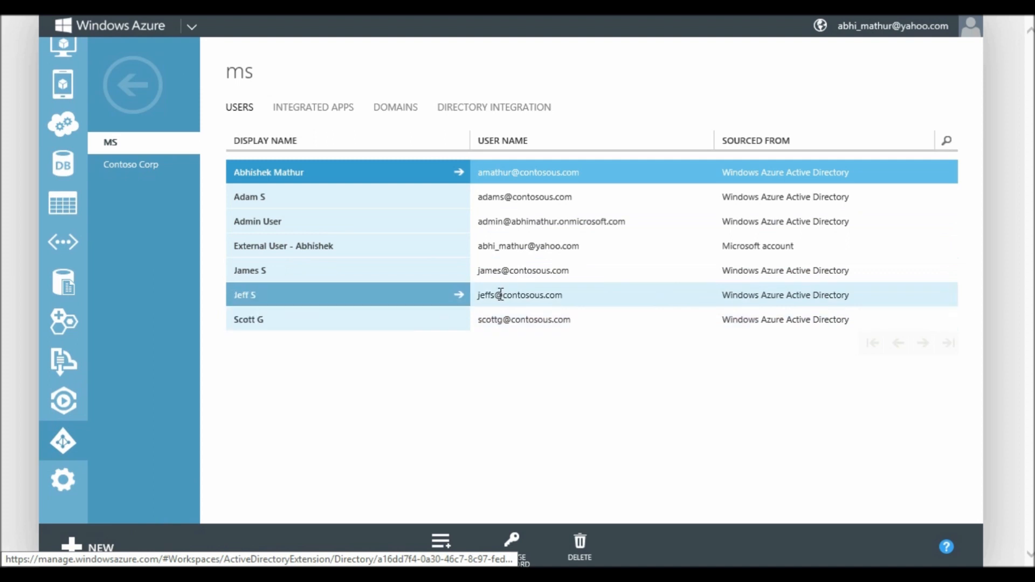
pyautogui.moveTo(573, 201); pyautogui.dragTo(485, 199)
pyautogui.hotkey('ctrl', 'c')
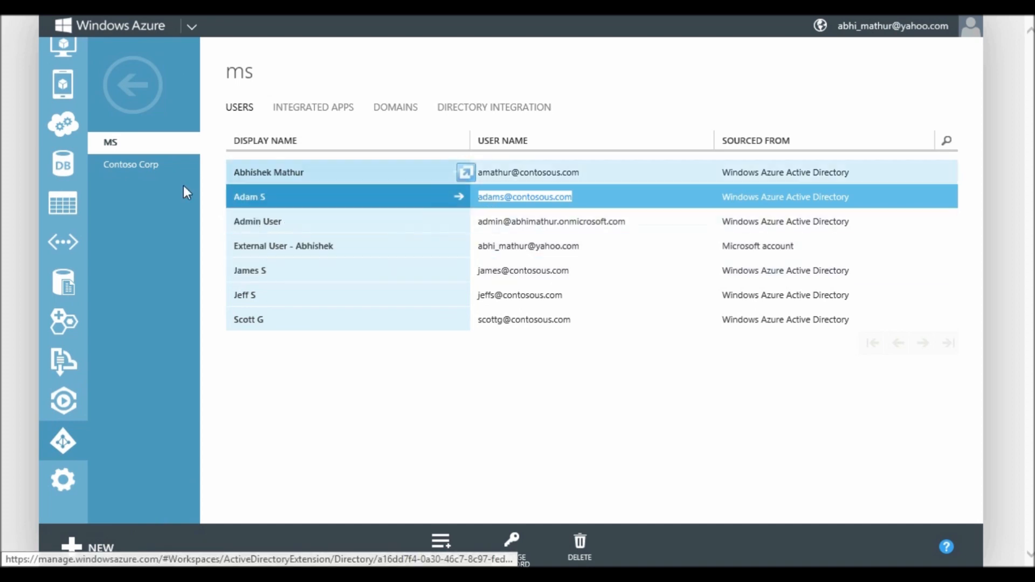
pyautogui.click(122, 118)
# From Settings > Administrators, add the pasted contosous.com user's e-mail as co-administrator of the 3-Month Free Trial subscription
pyautogui.click(83, 493)
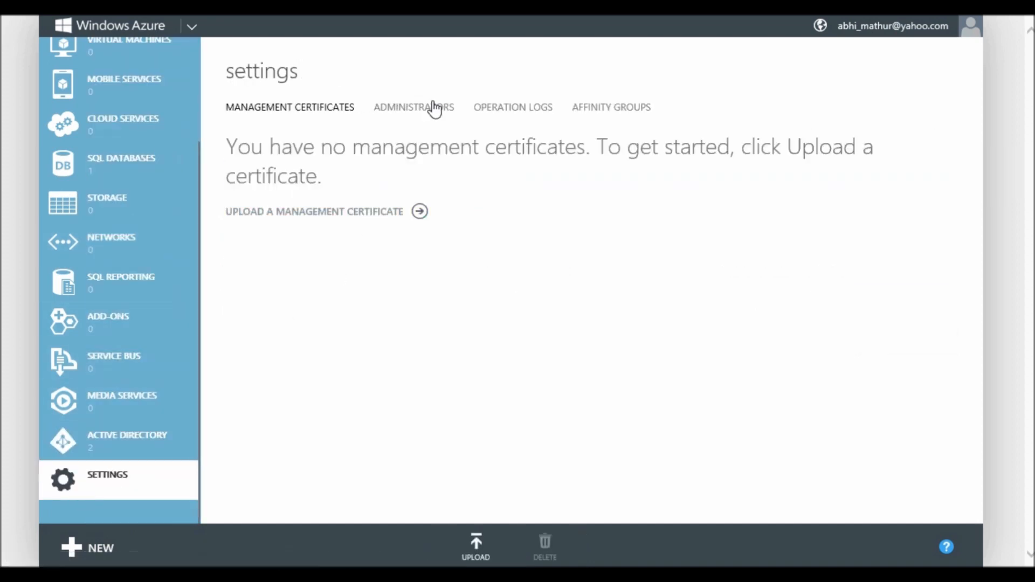
pyautogui.click(432, 113)
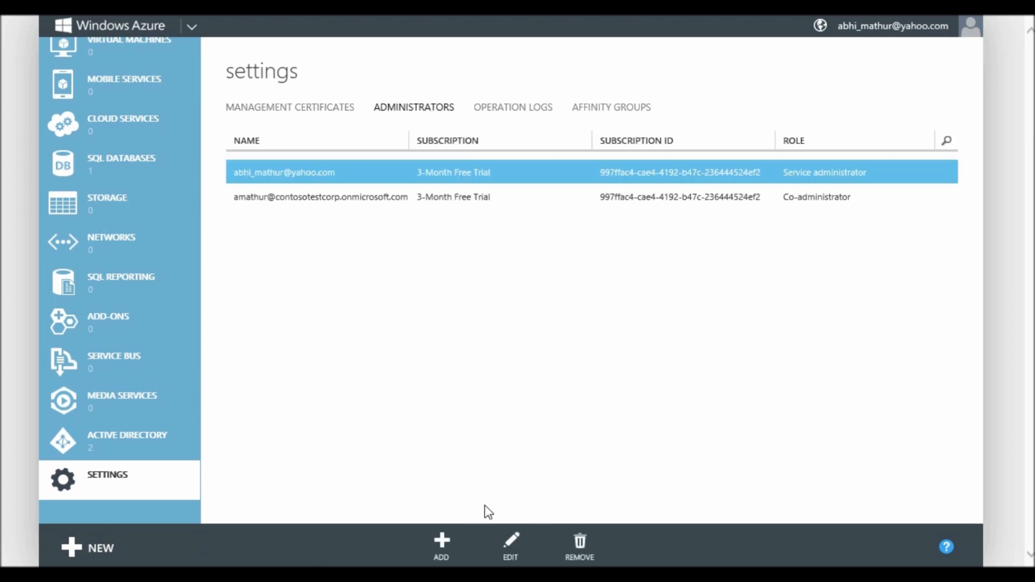
pyautogui.click(439, 539)
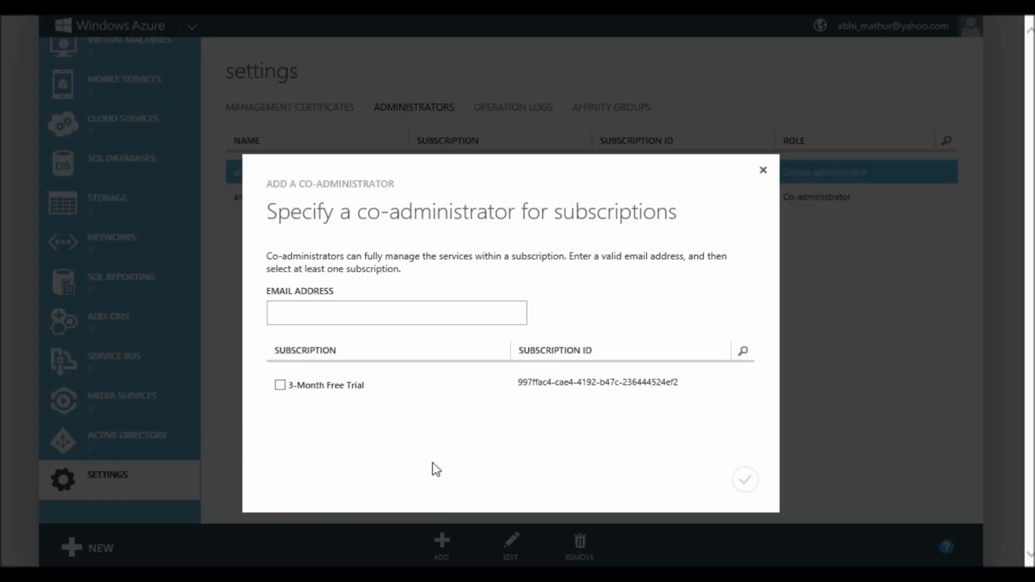
pyautogui.hotkey('ctrl', 'v')
pyautogui.press('Tab')
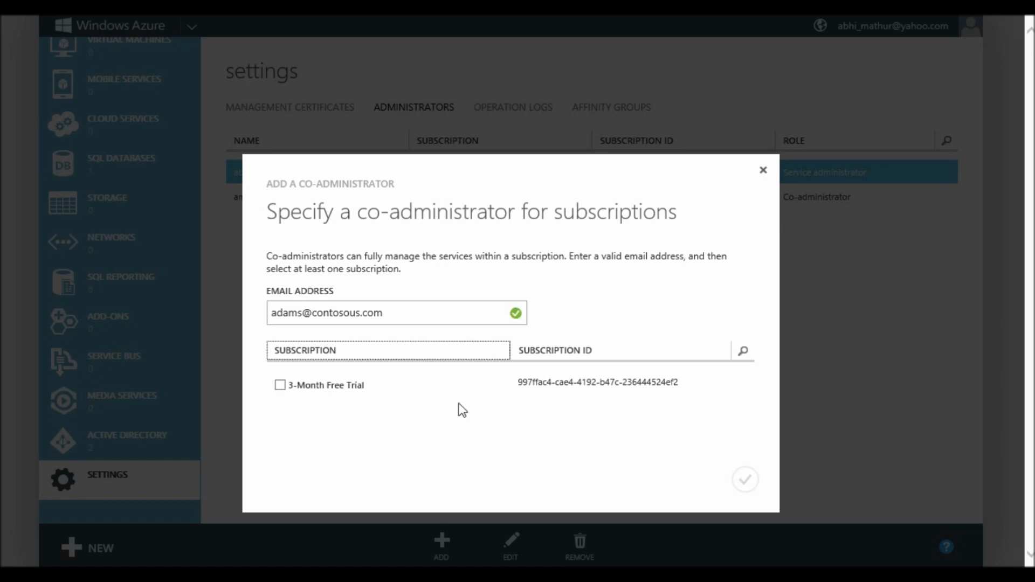
pyautogui.click(280, 385)
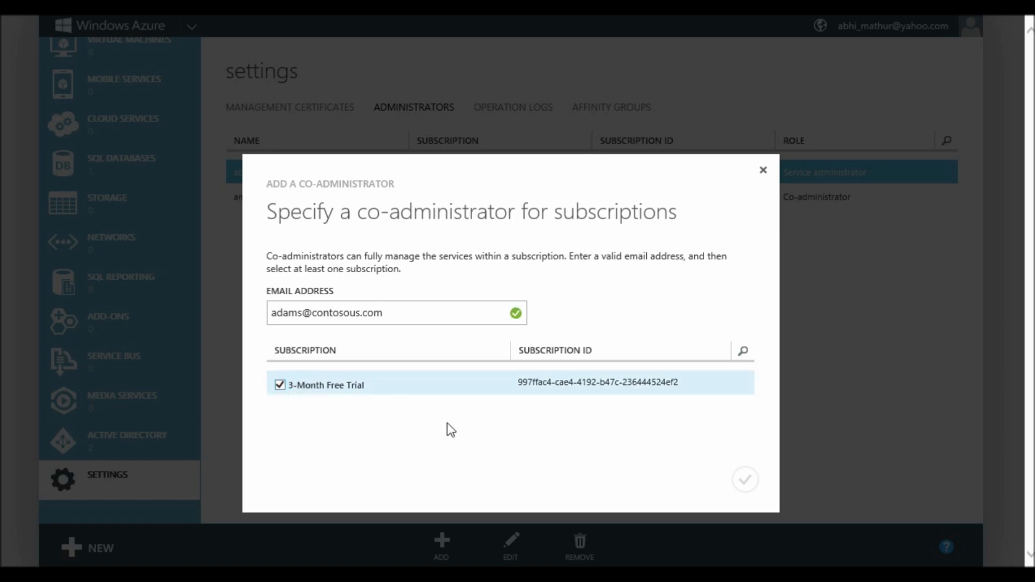
pyautogui.click(746, 482)
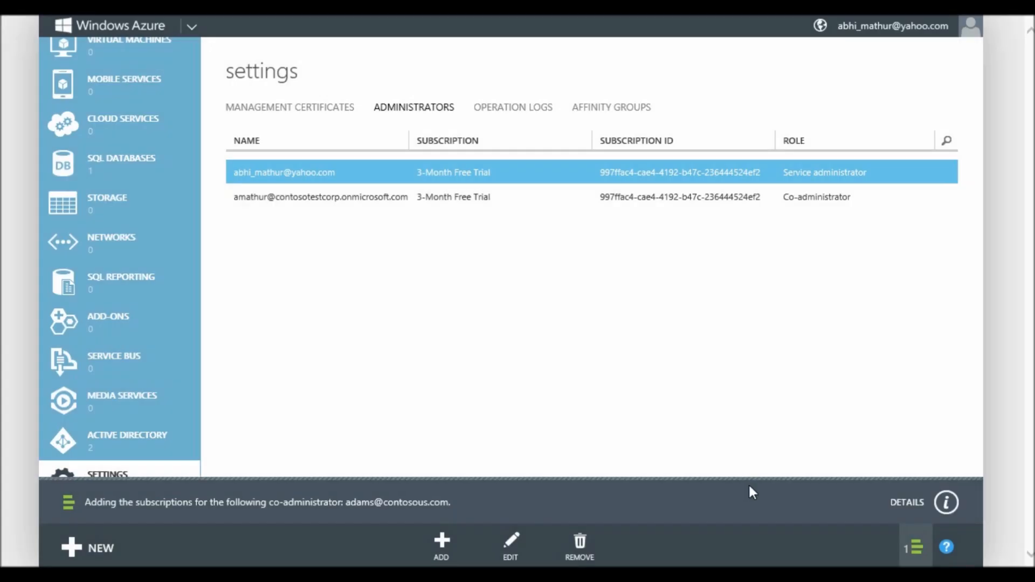